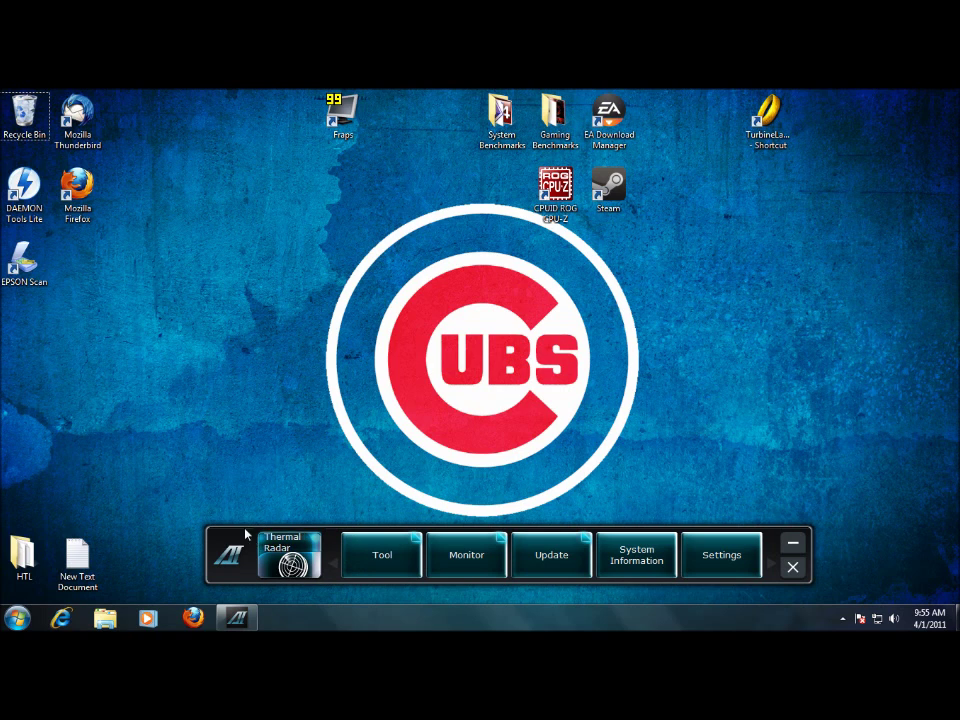
Step: Open Thermal Radar, show the motherboard's fan layout and open the assistant fan's settings
click(289, 555)
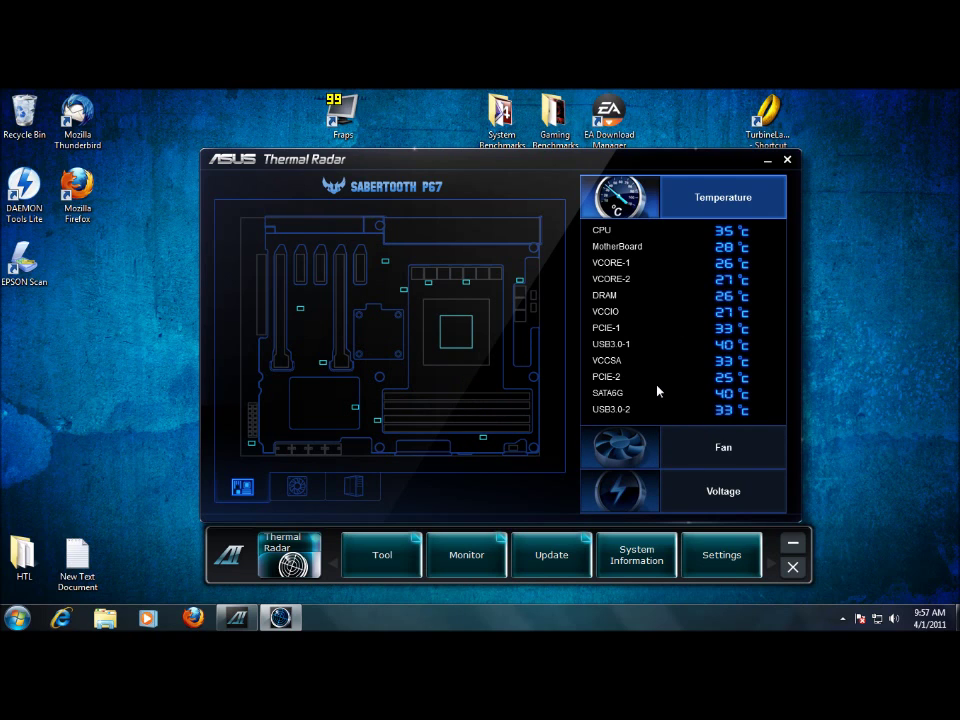
click(303, 494)
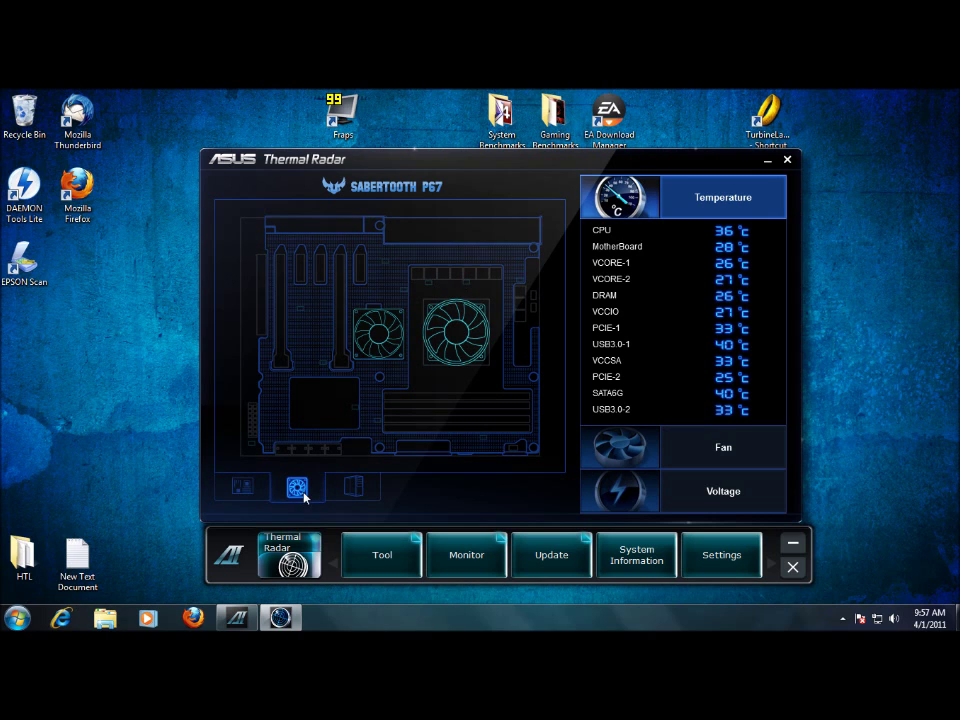
click(380, 347)
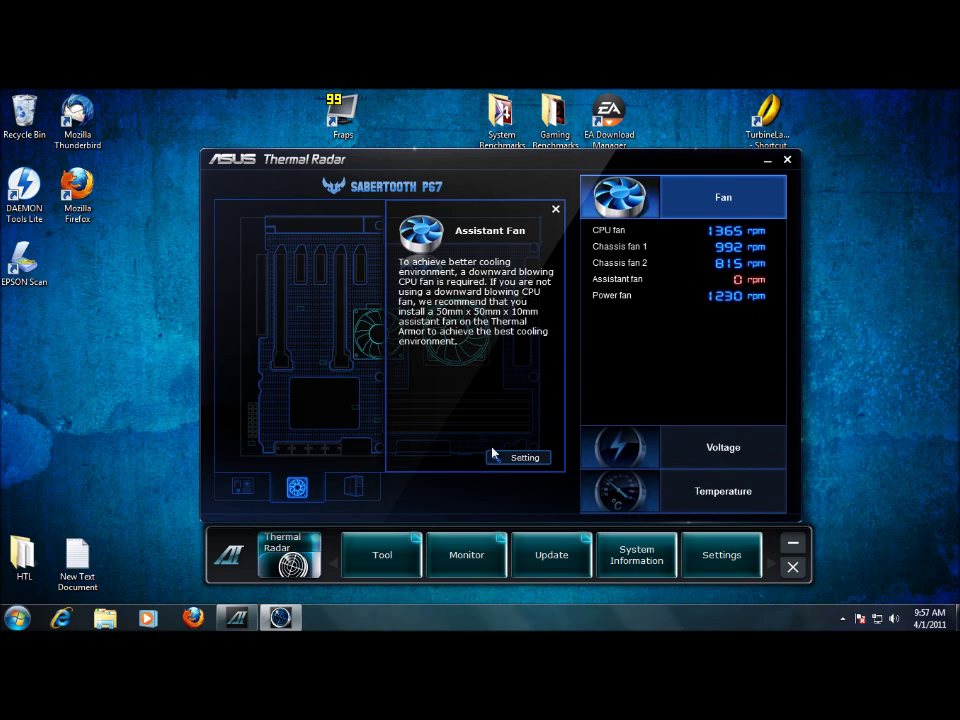
click(358, 438)
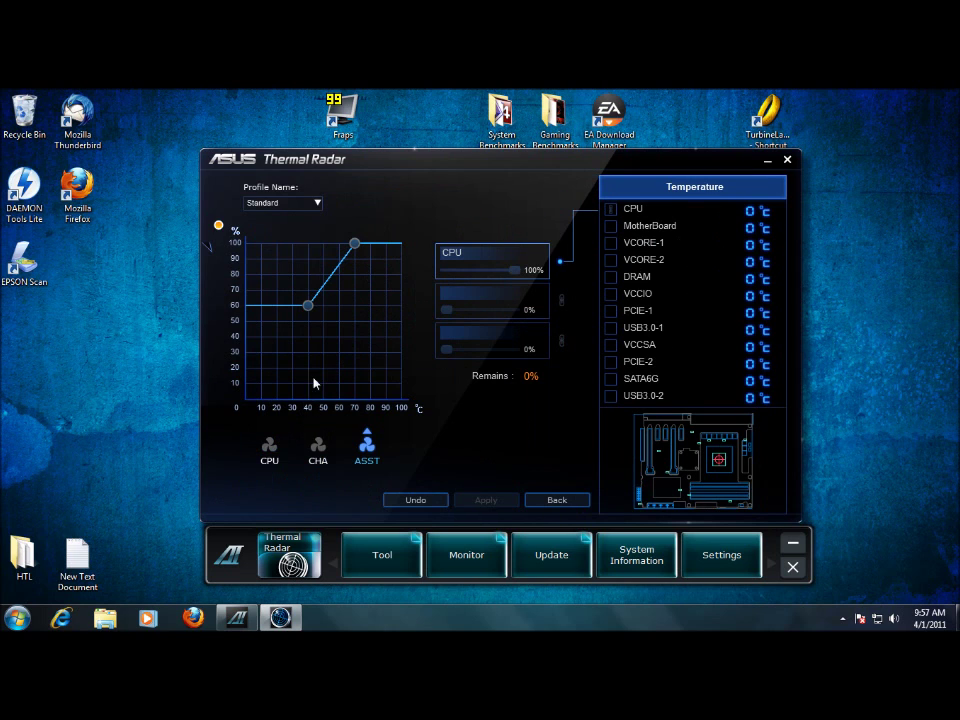
Step: Check the assistant fan's available profiles and move the lower point of its fan curve to 35 °C at 60%
click(317, 202)
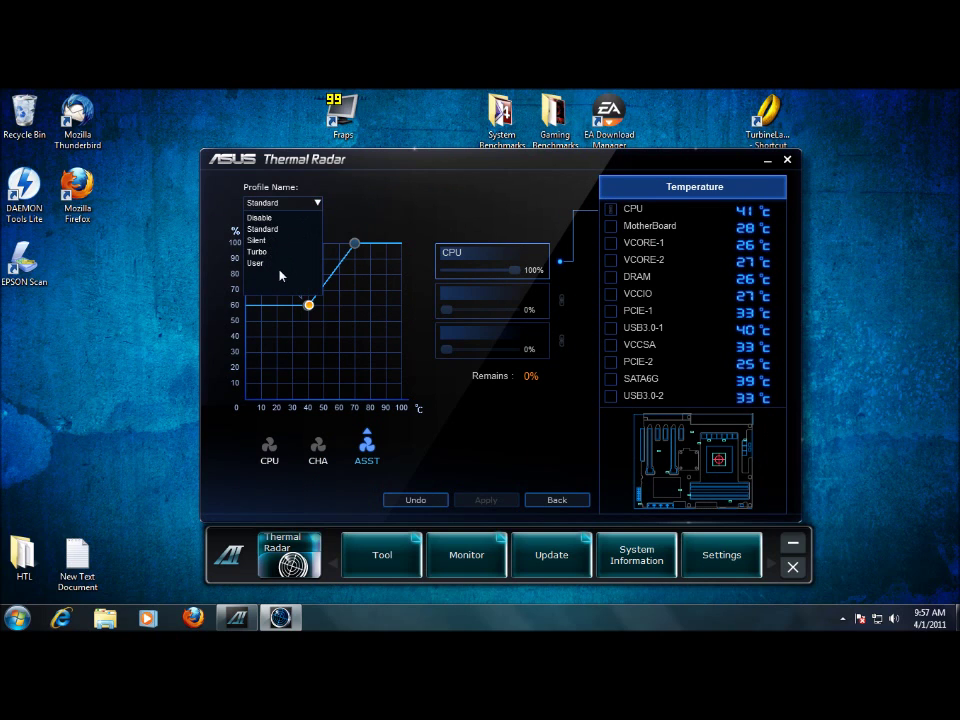
click(384, 213)
drag(308, 305, 302, 305)
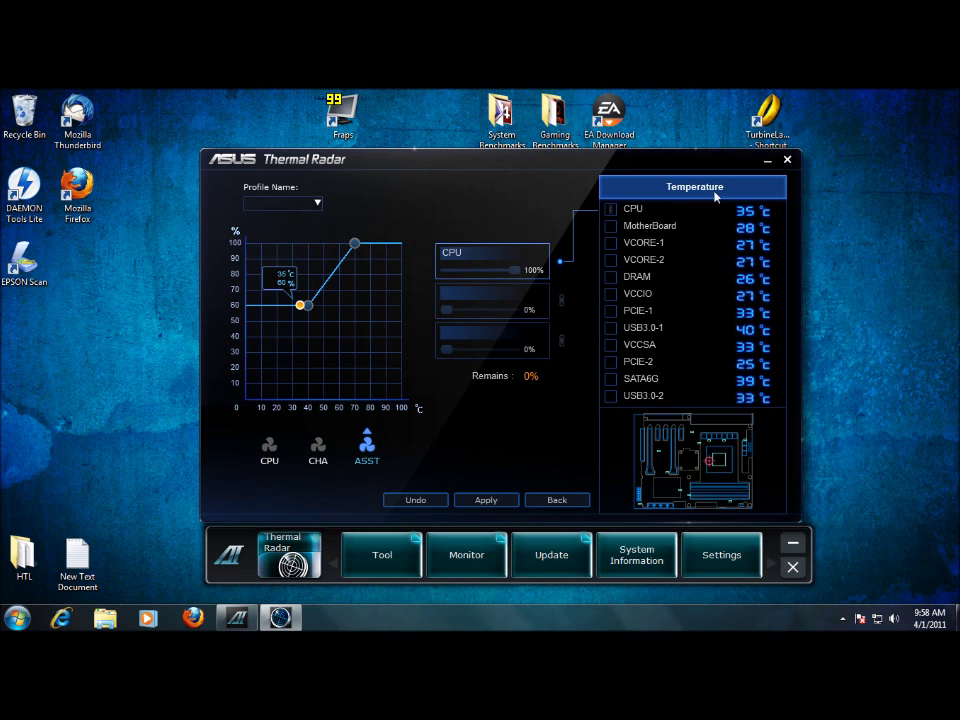
Step: View the CPU Ratio settings in TurboV EVO and the power settings in DIGI+ VRM
click(396, 551)
click(440, 466)
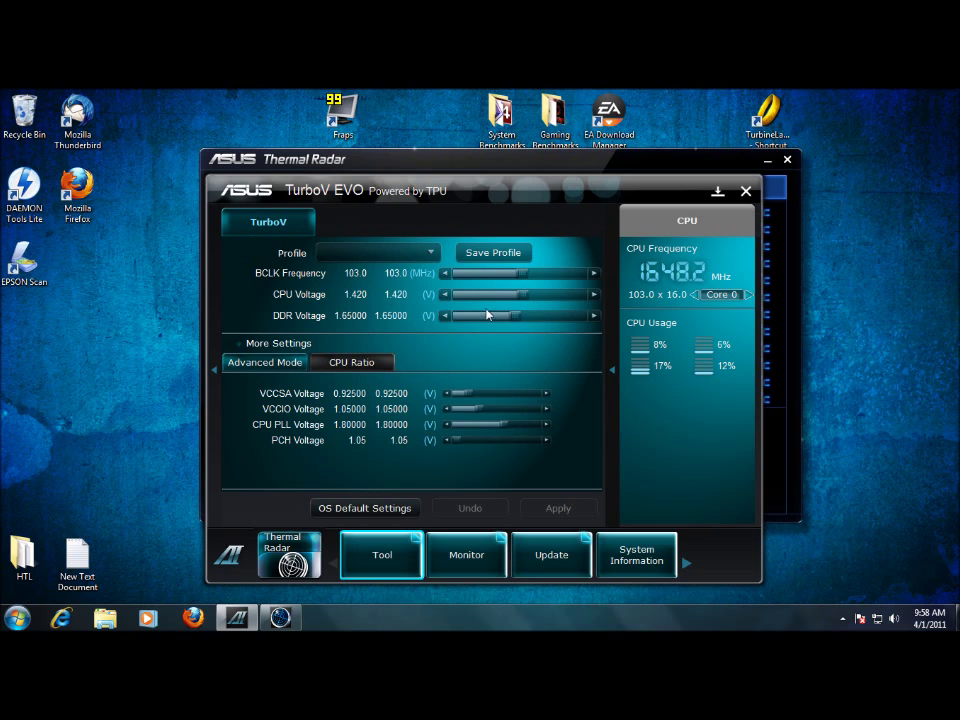
click(340, 362)
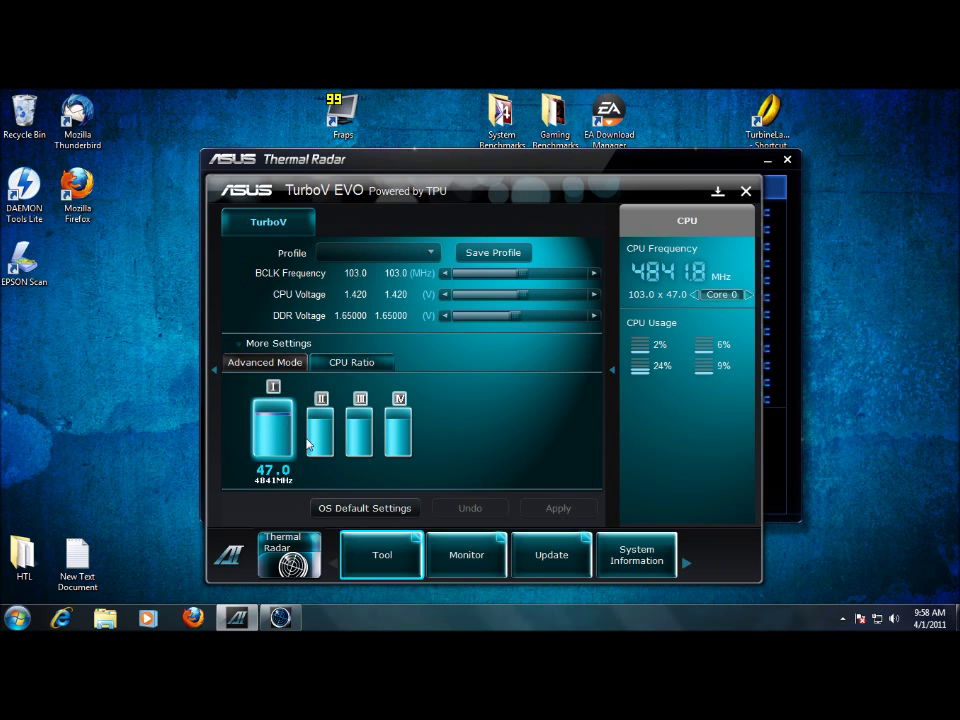
click(382, 555)
click(420, 490)
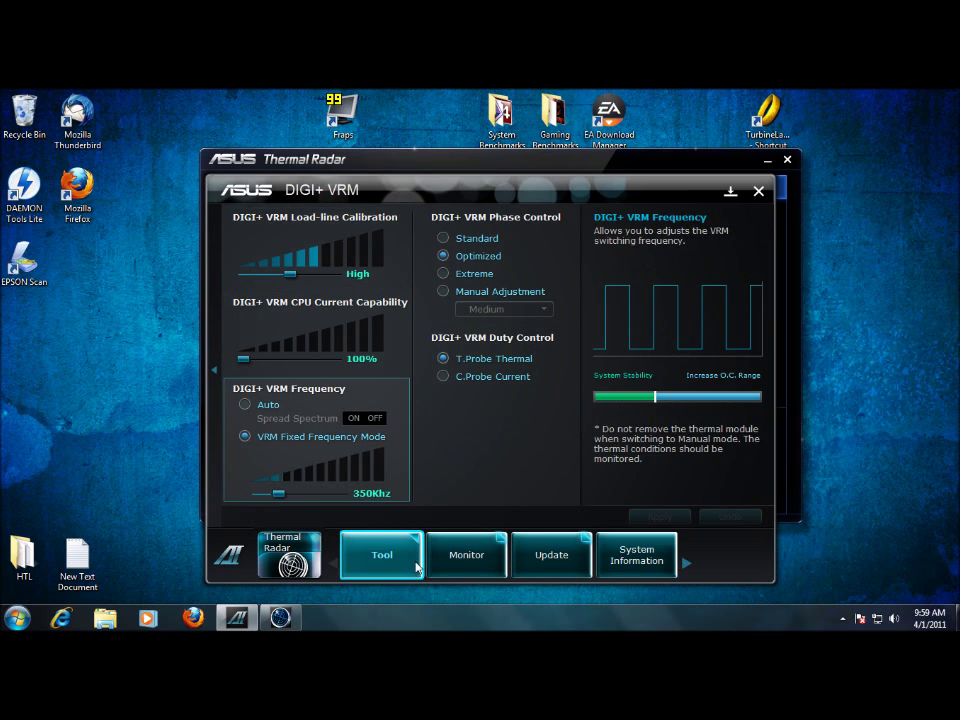
Step: Open Sensor Recorder and look through its temperature, fan speed, history record and voltage views
mouse_move(390, 545)
click(420, 515)
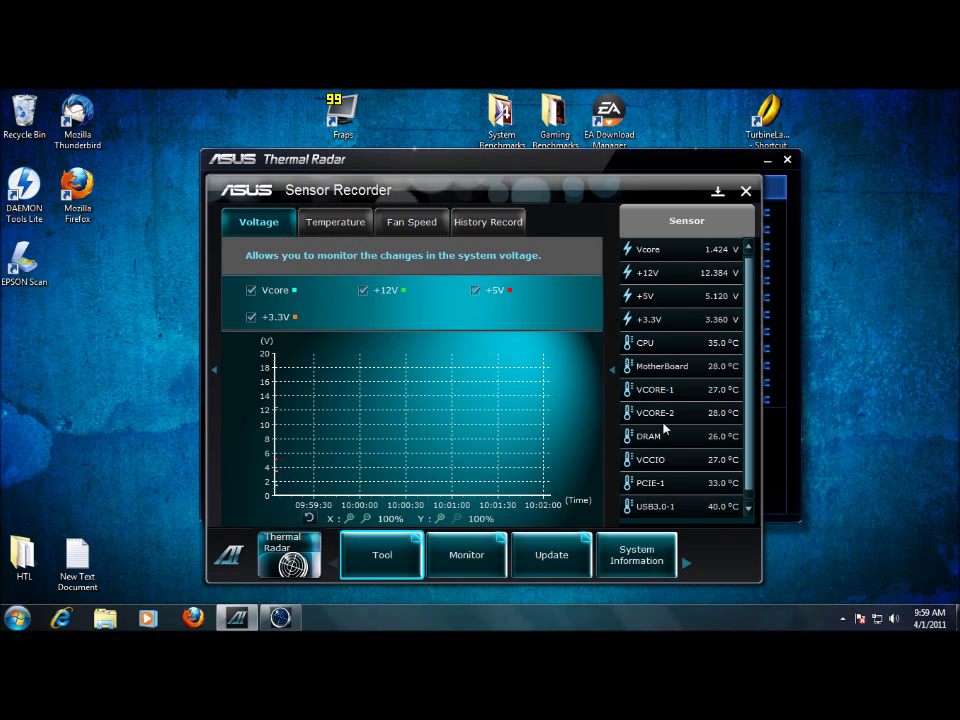
click(336, 221)
click(411, 221)
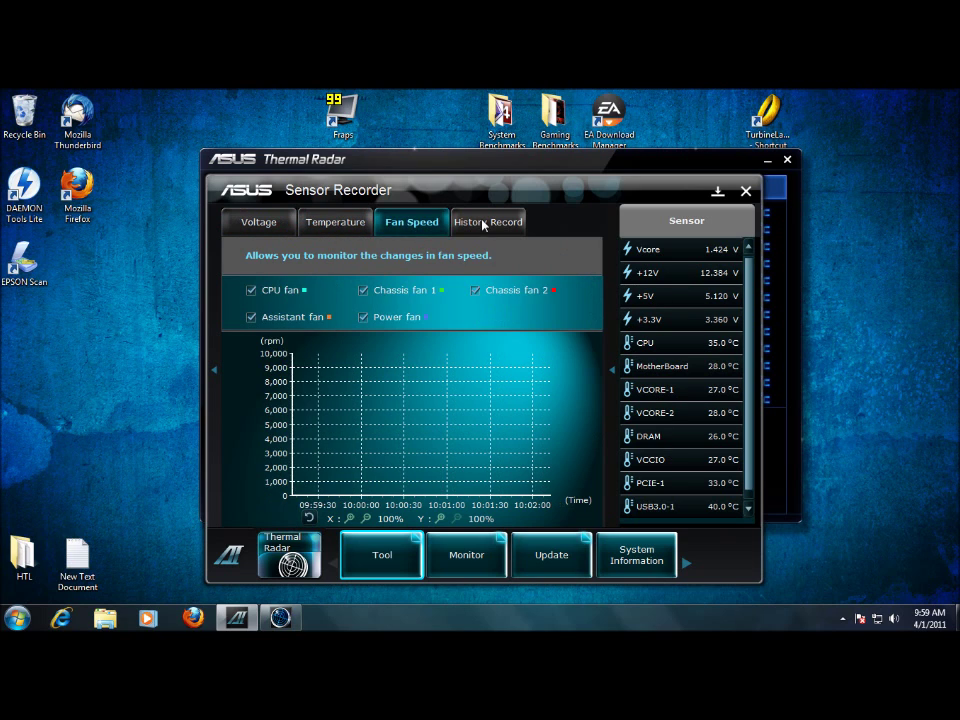
click(487, 221)
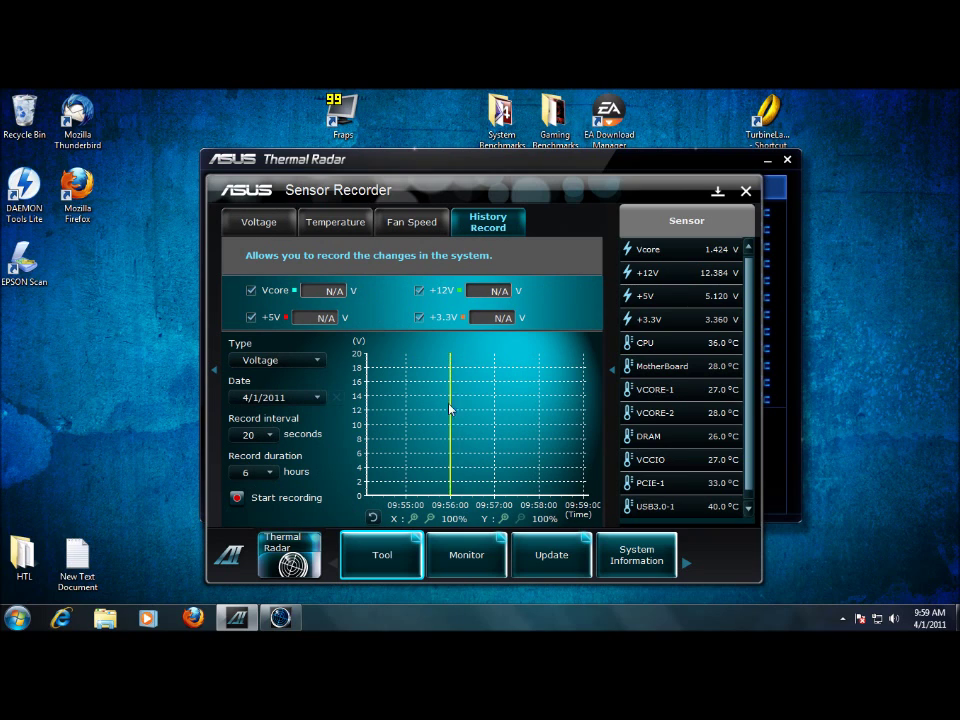
click(258, 221)
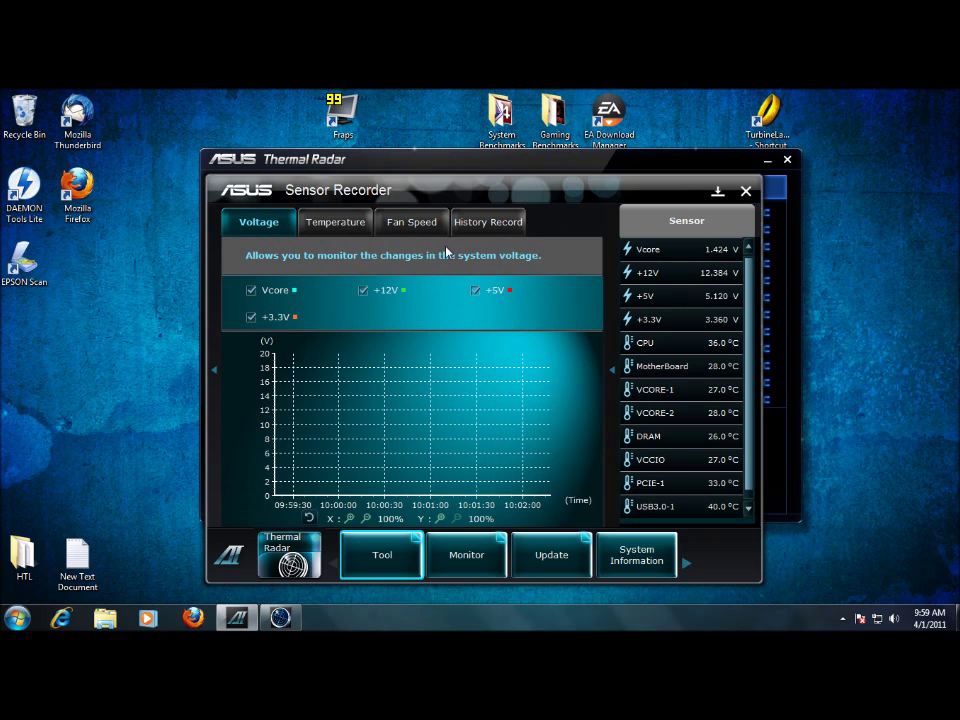
Step: Add the CPU Frequency monitor alongside the sensor readings and display the CPU frequency and usage
click(463, 555)
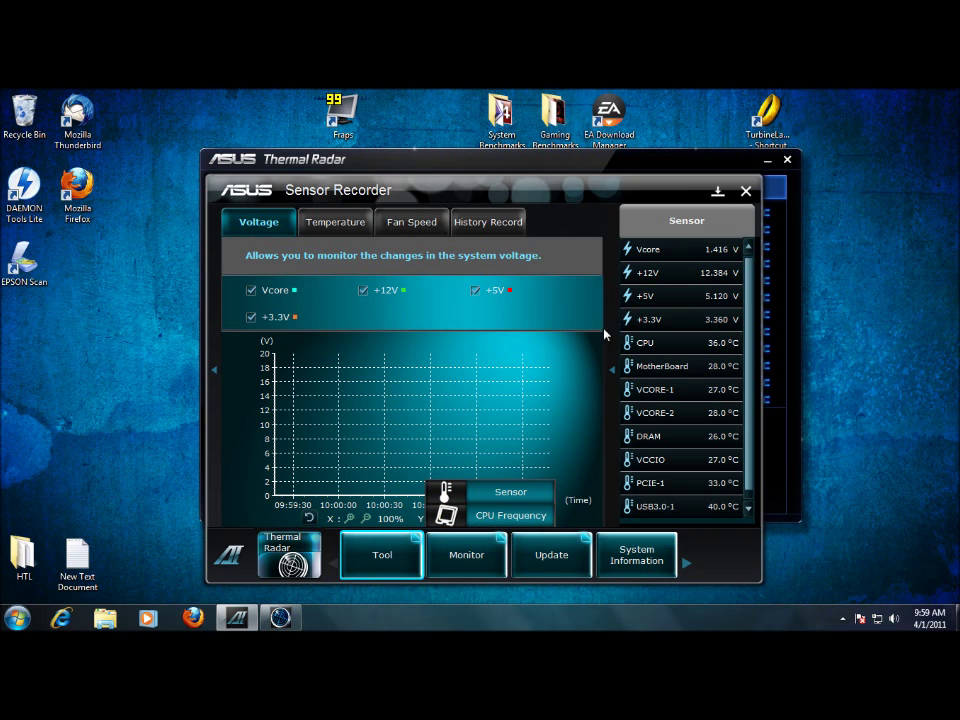
click(465, 548)
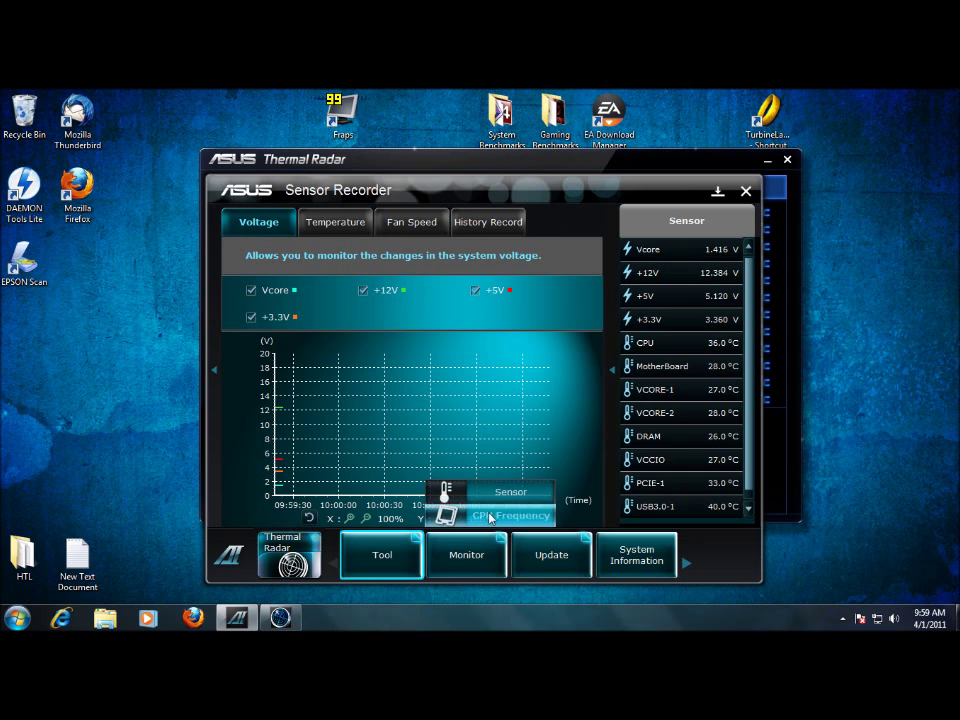
click(492, 516)
click(643, 225)
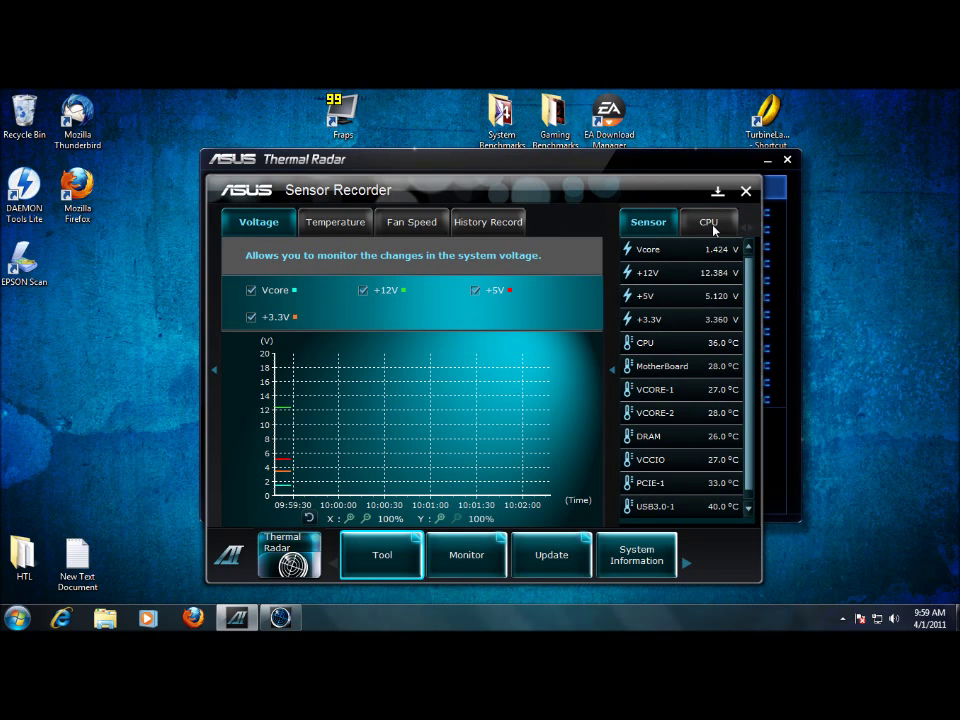
click(712, 222)
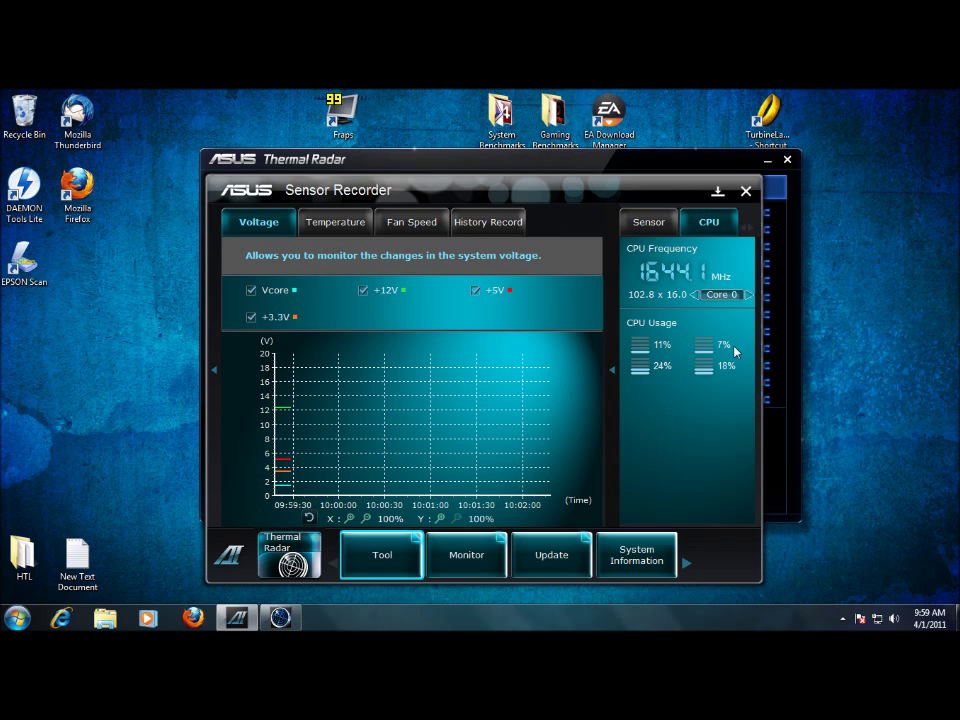
Step: Review the BIOS update options in ASUS Update and the boot logo options in MyLogo, closing MyLogo when done
click(591, 574)
click(558, 488)
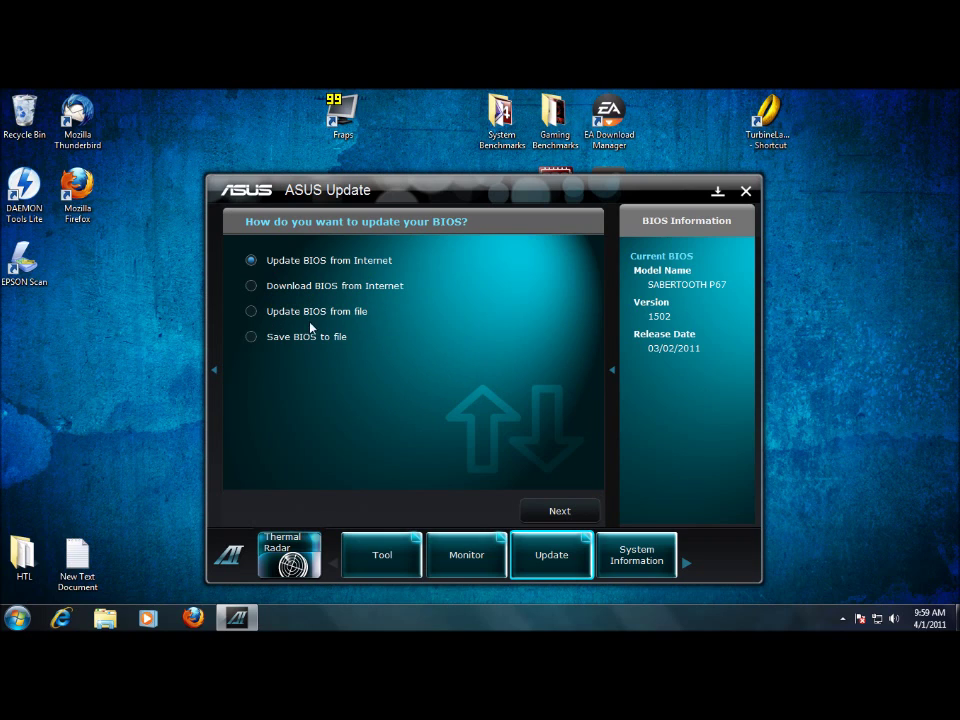
click(551, 562)
click(568, 522)
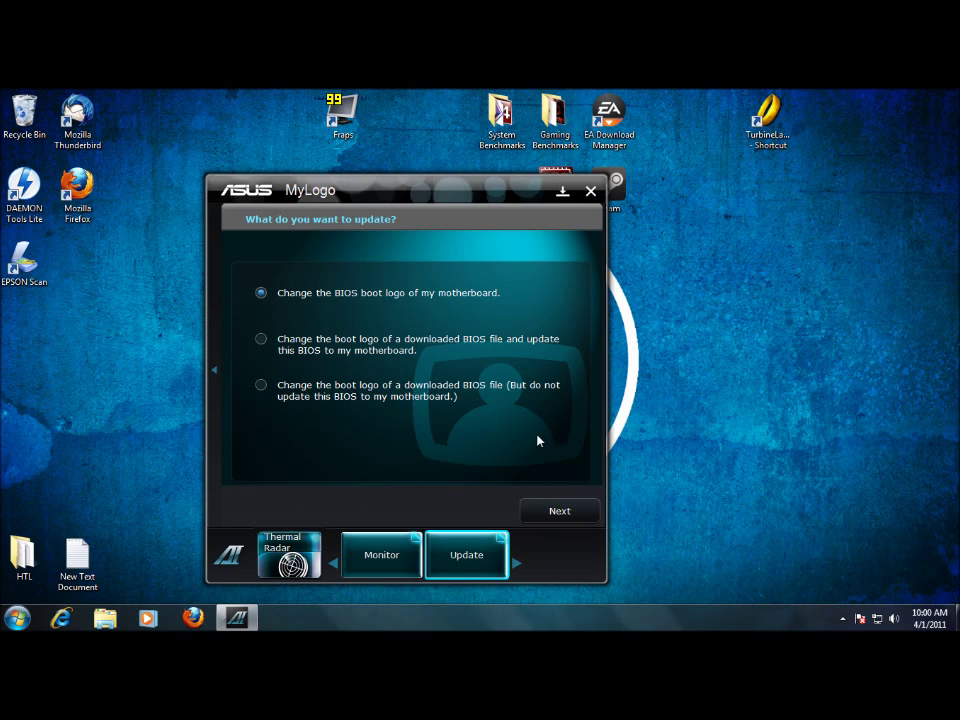
click(466, 554)
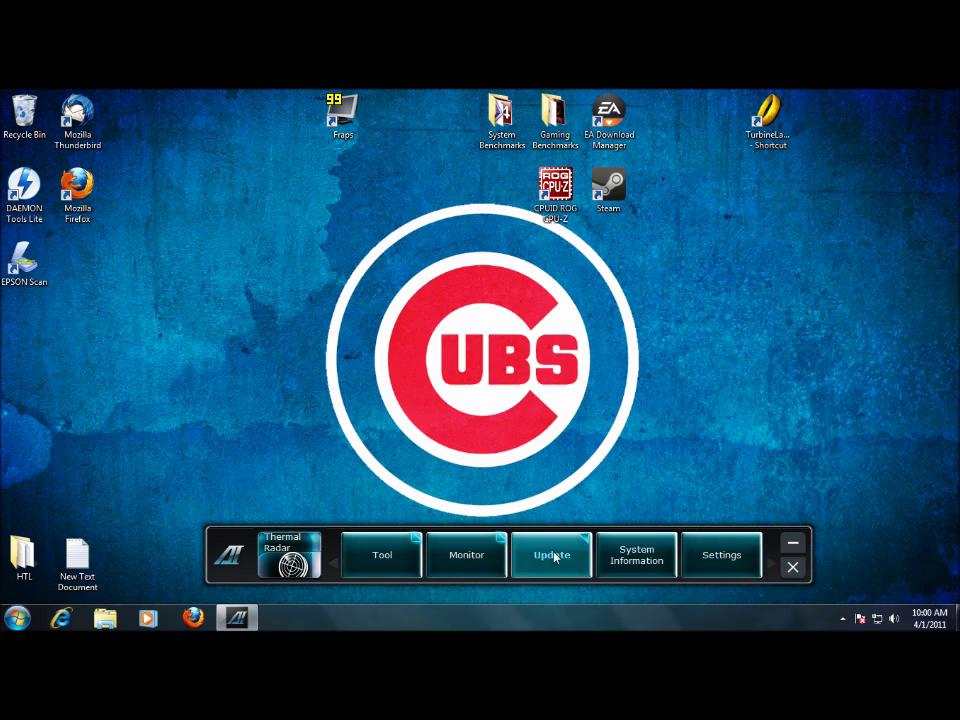
Step: Review the motherboard, CPU and memory SPD details in System Information, including another memory slot, and close it
click(635, 566)
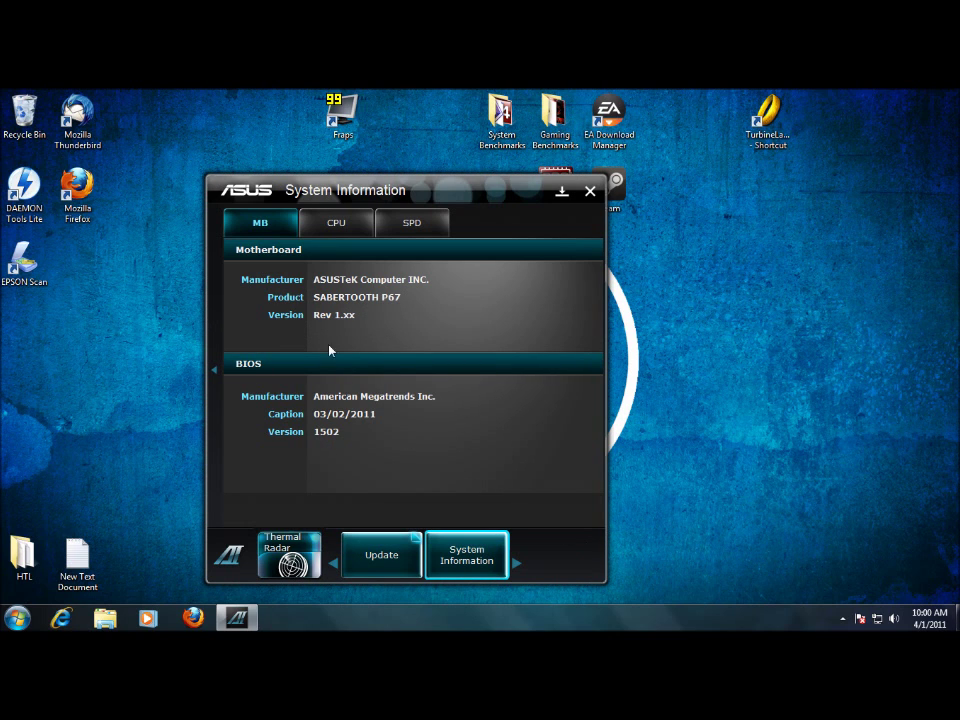
click(325, 225)
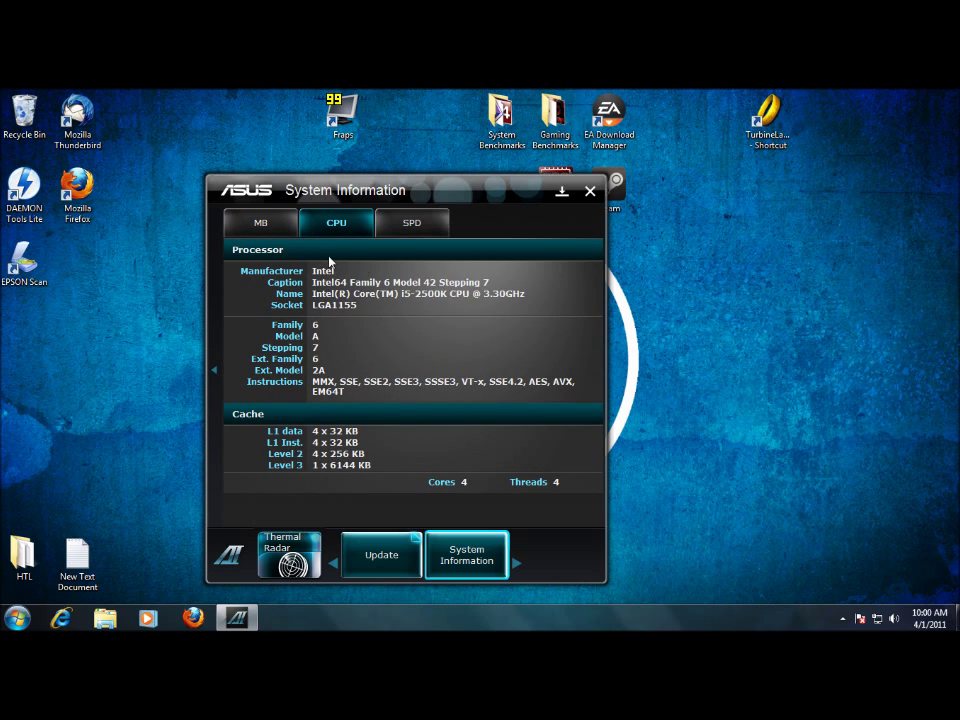
click(410, 223)
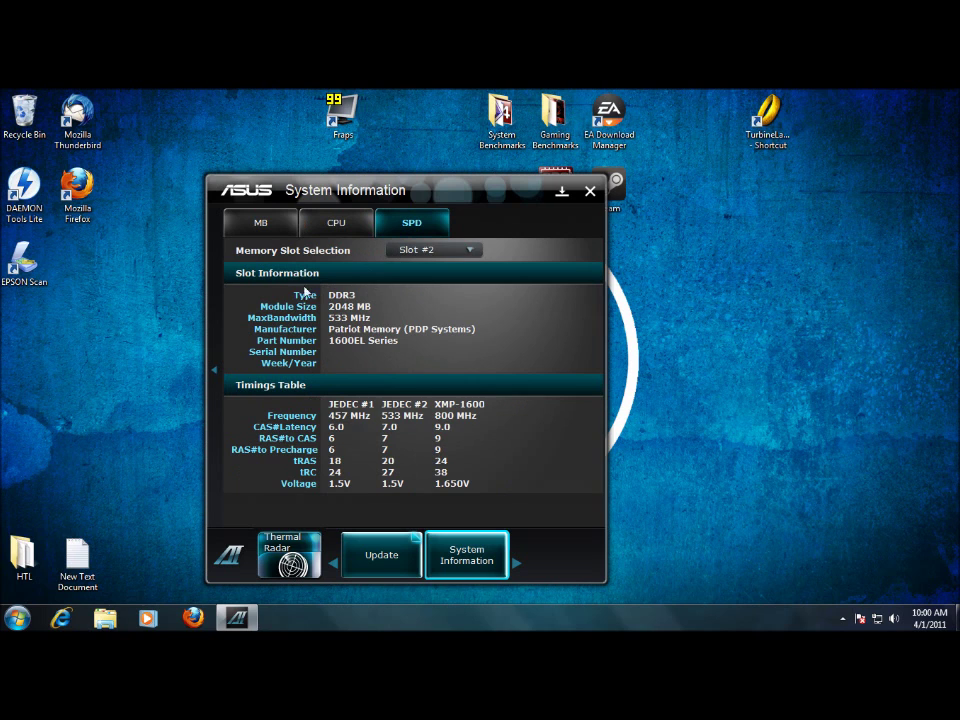
click(435, 249)
click(419, 289)
click(589, 191)
Step: Open the suite's settings and look through the Application, Bar and Skin options
click(714, 565)
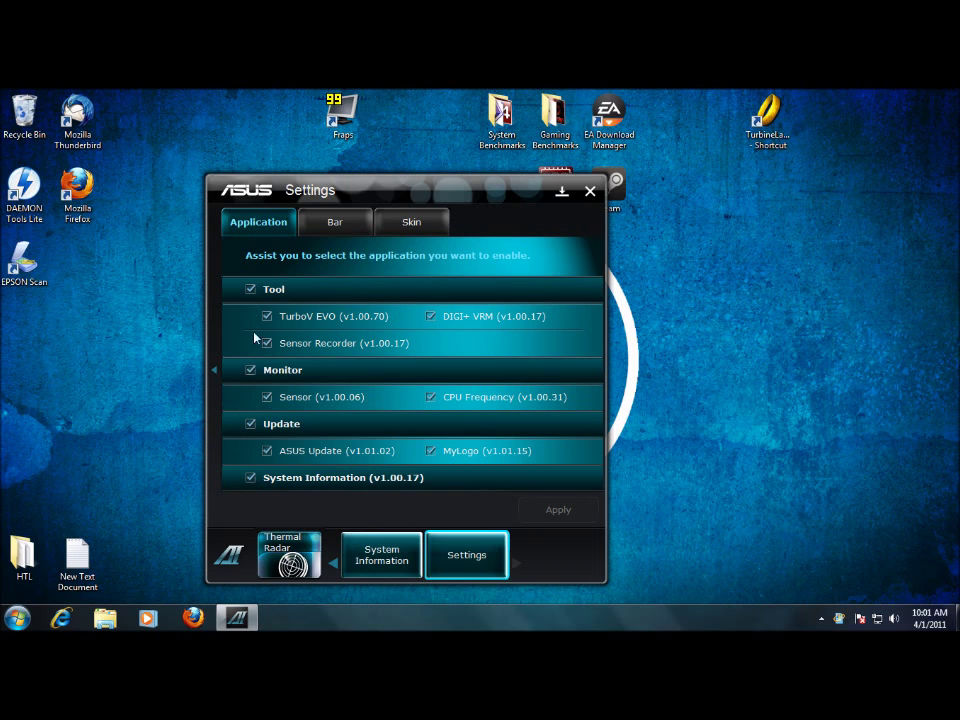
click(347, 230)
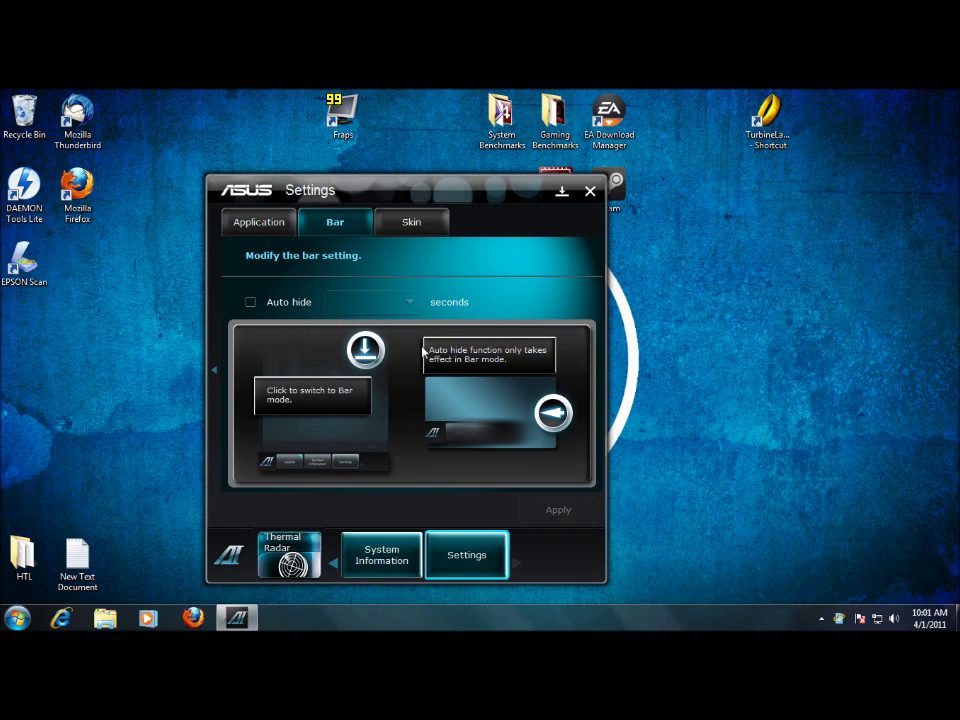
click(422, 223)
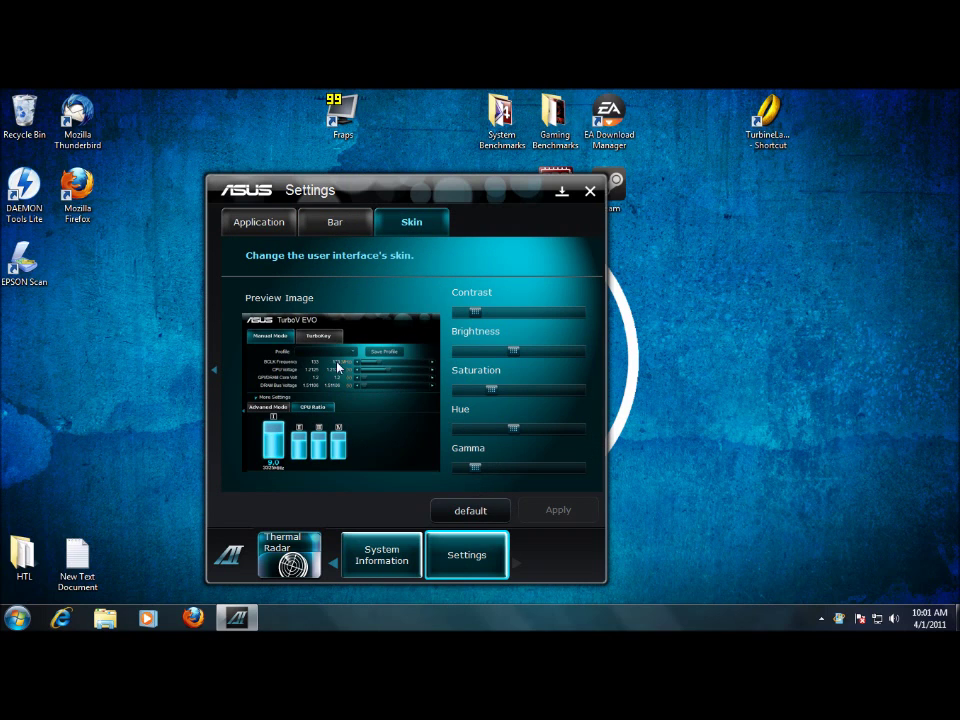
click(333, 222)
click(243, 222)
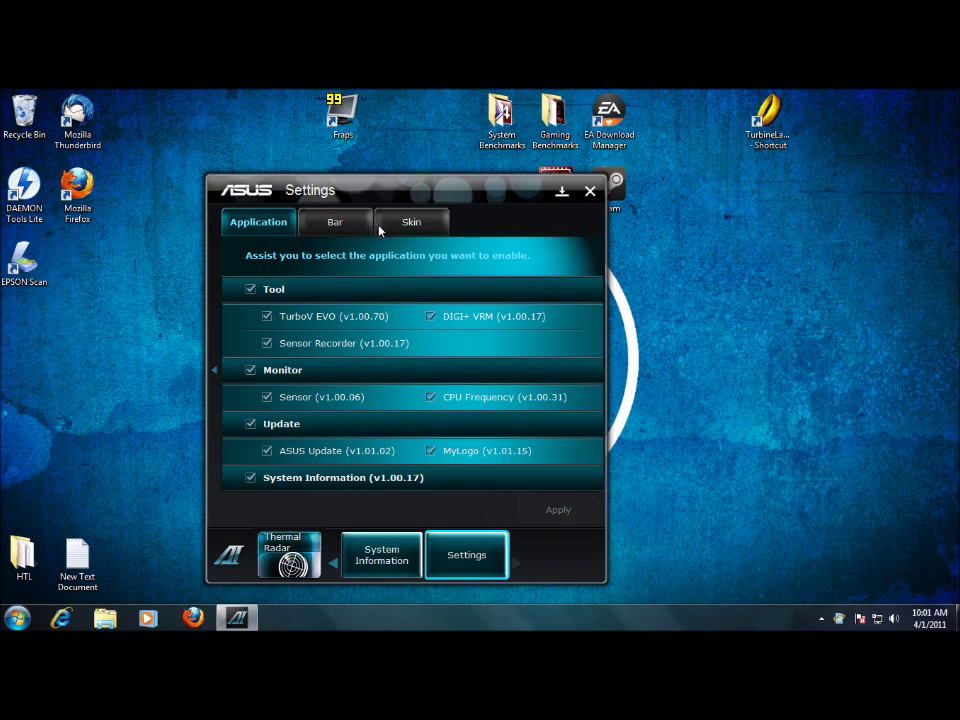
click(390, 227)
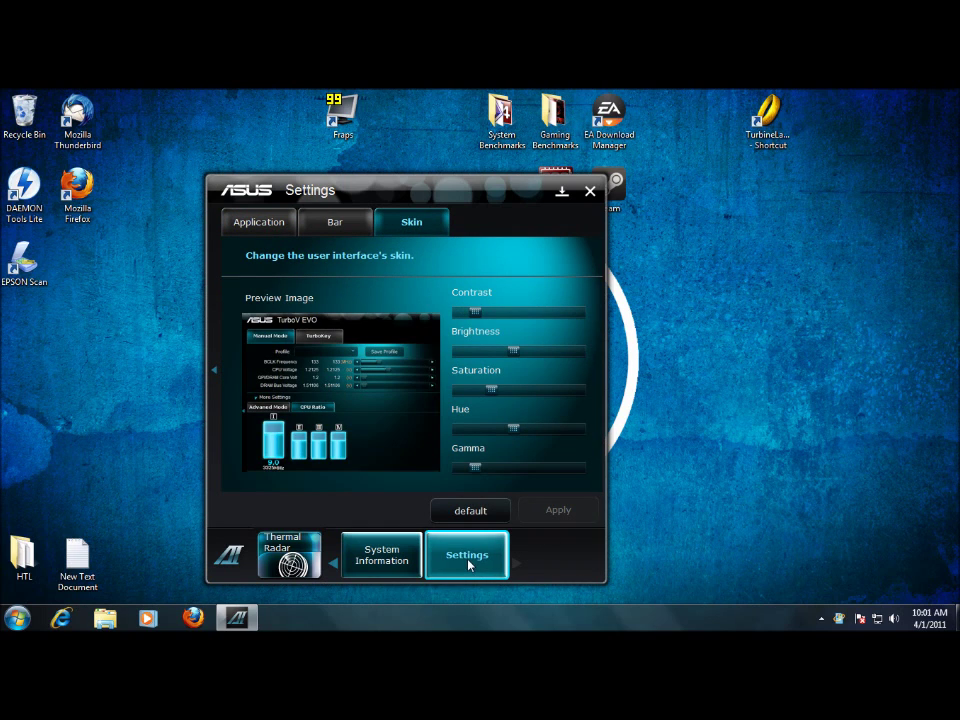